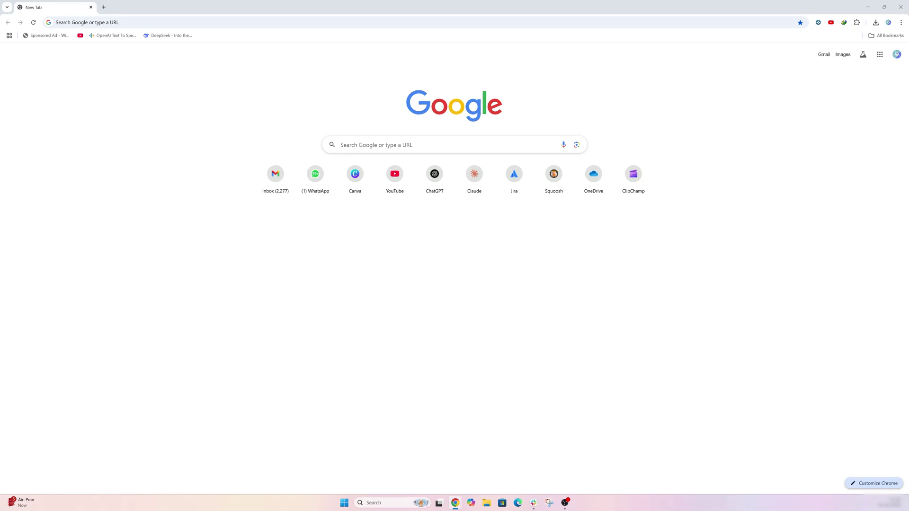
# Step: Go to microsoft.com, sign in with email and password, and stay signed in
pyautogui.click(161, 21)
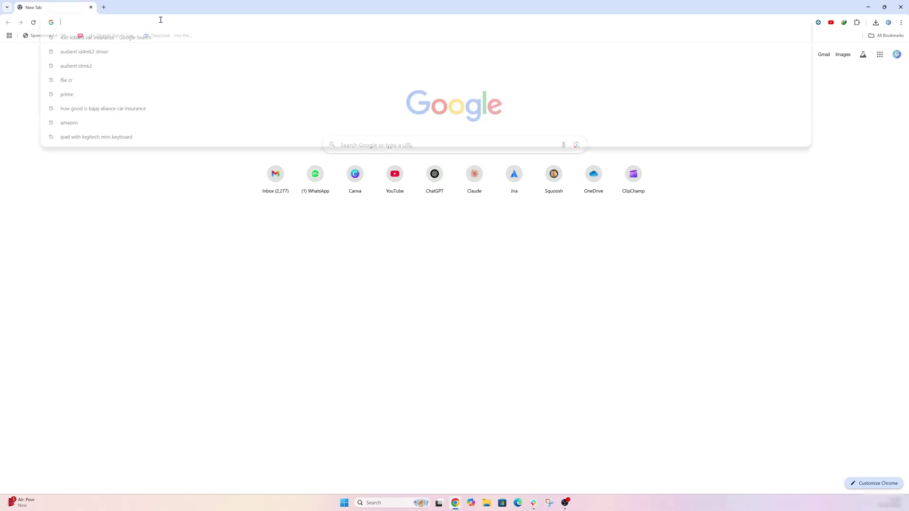
pyautogui.write('microsoft.com')
pyautogui.press('Return')
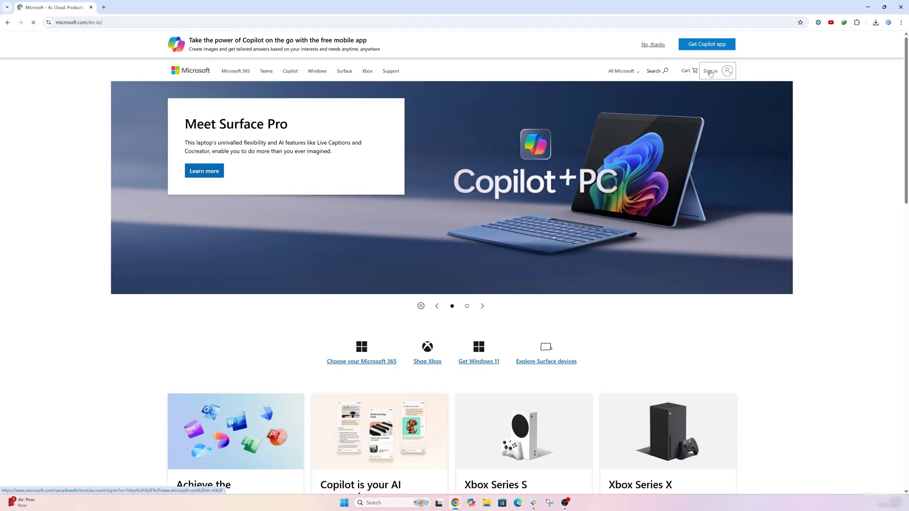
pyautogui.click(710, 71)
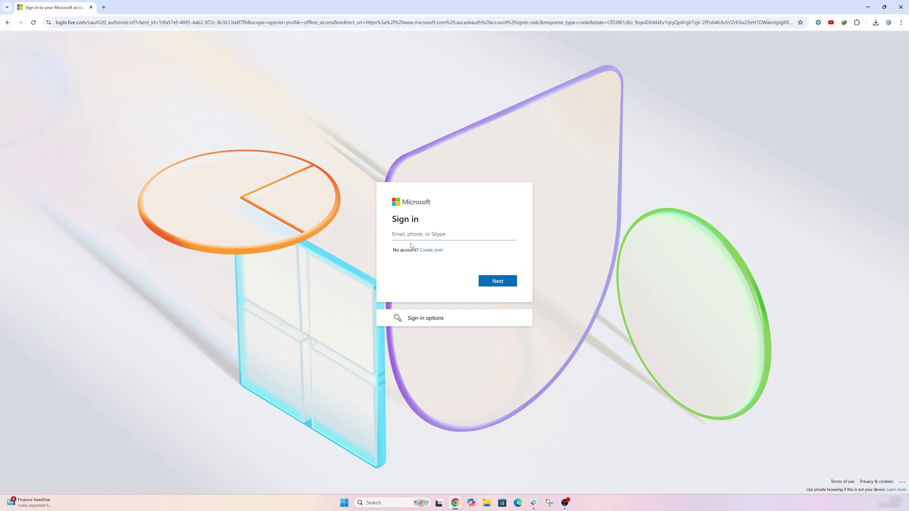
pyautogui.write('example')
pyautogui.write('@gmail.com')
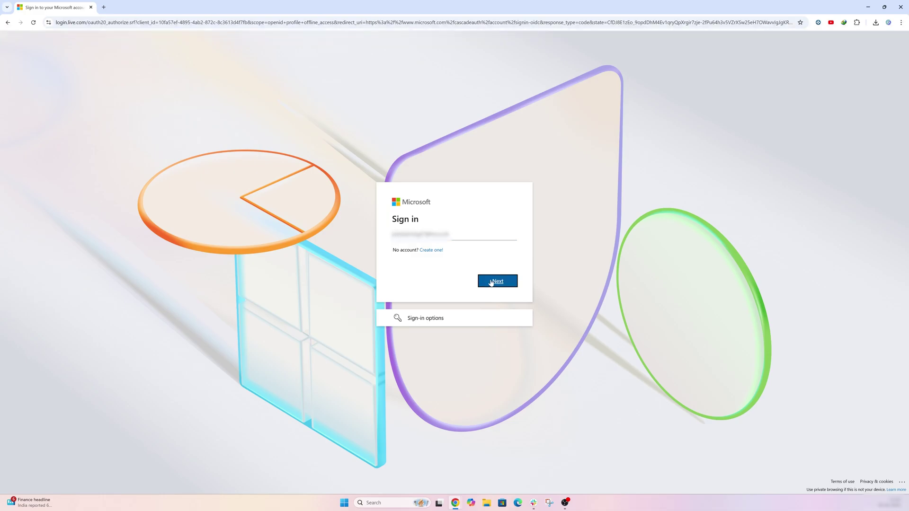
pyautogui.click(484, 281)
pyautogui.write('•')
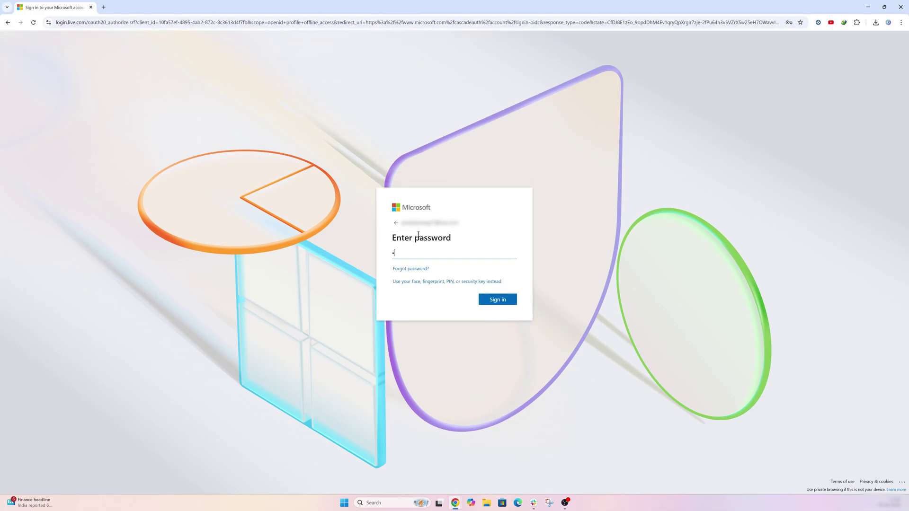
pyautogui.write('••••••••')
pyautogui.press('Return')
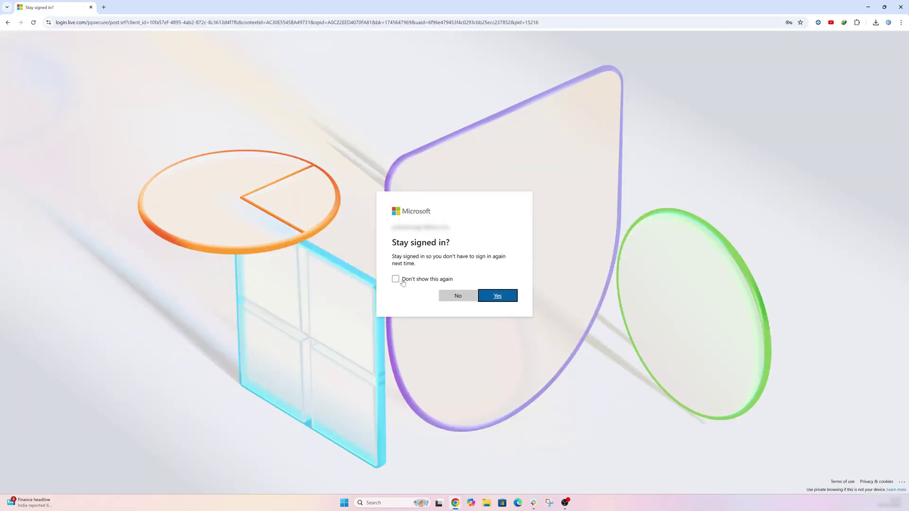
pyautogui.click(400, 280)
pyautogui.click(509, 297)
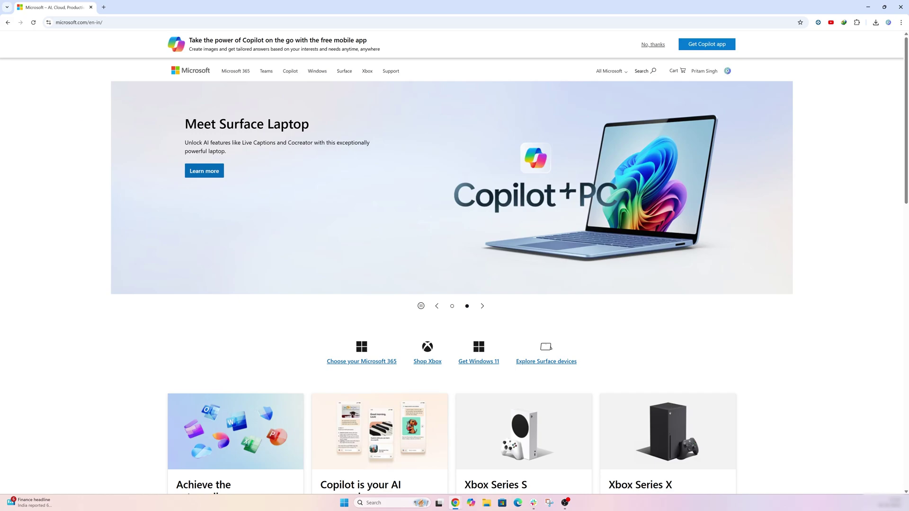
# Step: Open the Subscriptions page of the Microsoft account
pyautogui.click(727, 71)
pyautogui.click(726, 71)
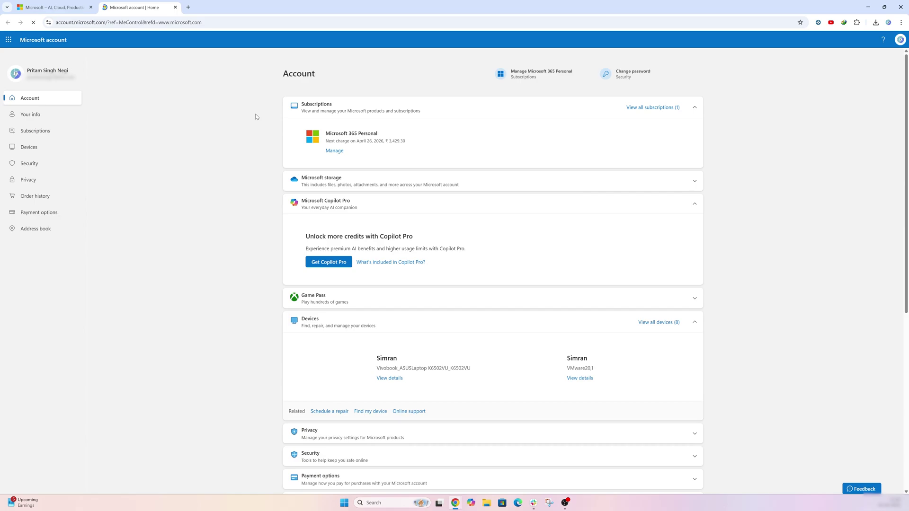
pyautogui.click(45, 132)
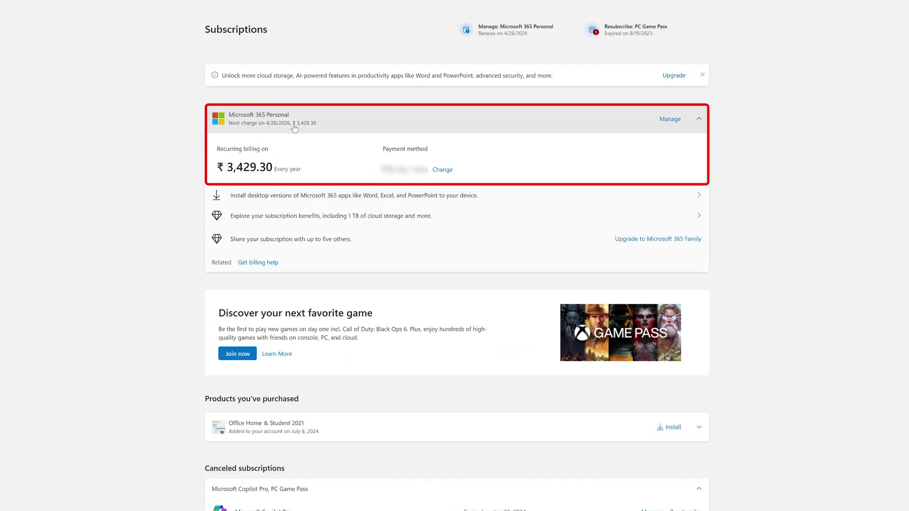
# Step: Download the Microsoft 365 64-bit desktop apps installer
pyautogui.click(356, 198)
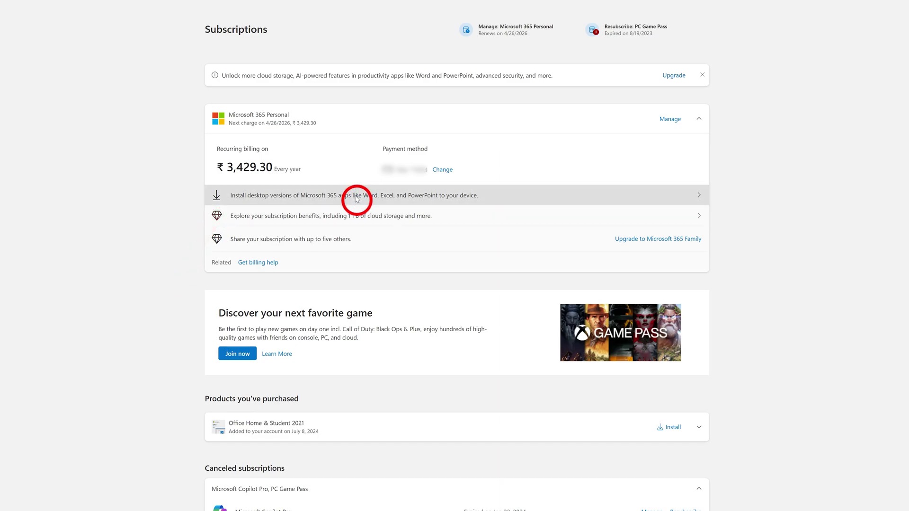
pyautogui.click(455, 325)
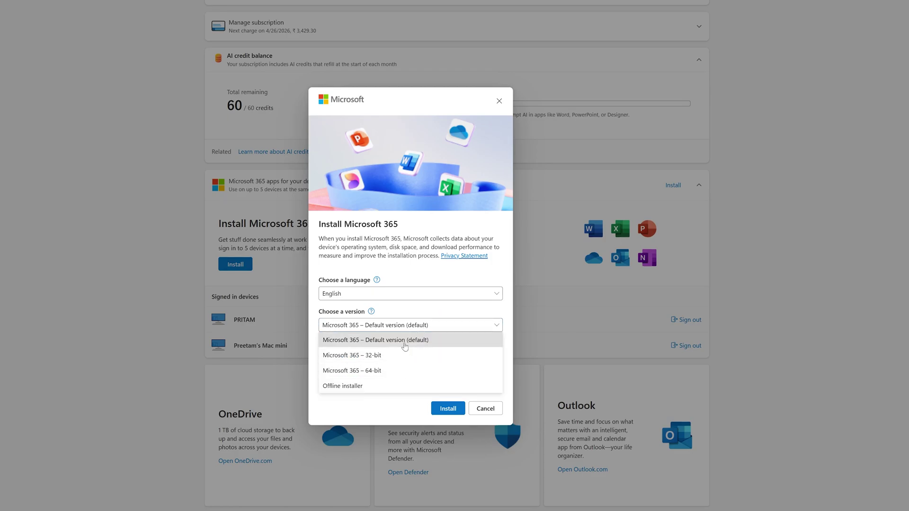
pyautogui.click(378, 375)
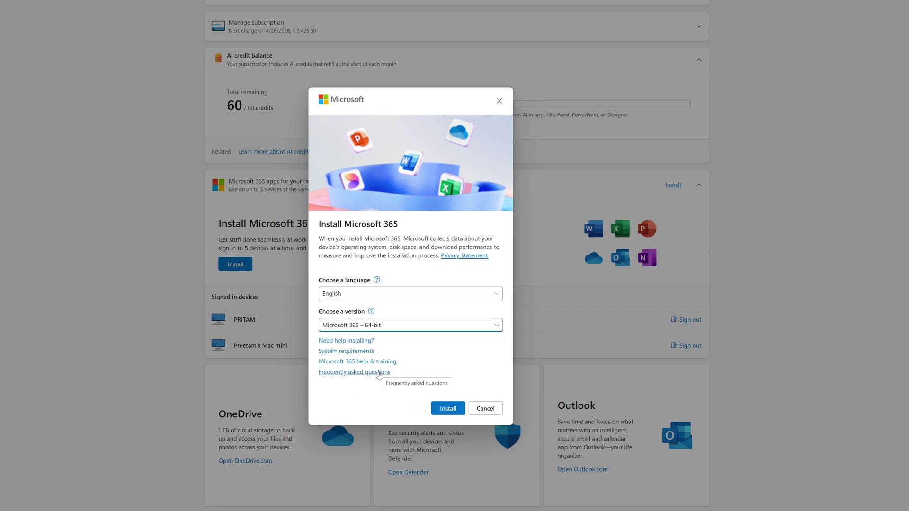
pyautogui.click(448, 408)
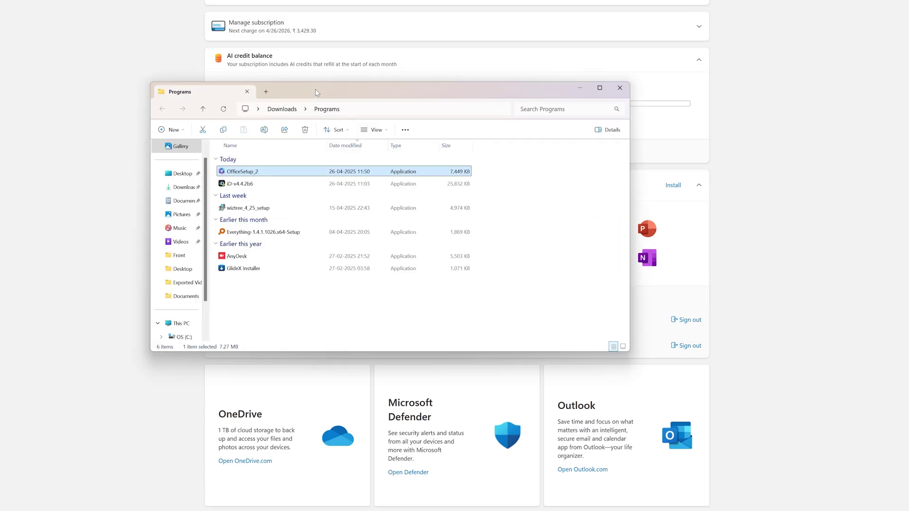
# Step: Run OfficeSetup_2 from Downloads > Programs and close the You're all set! message
pyautogui.click(276, 172)
pyautogui.rightClick(276, 173)
pyautogui.click(306, 199)
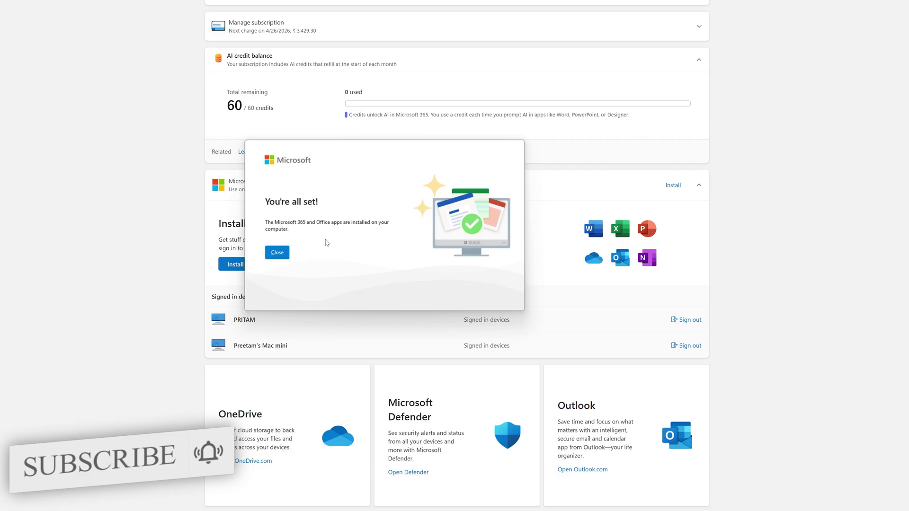
pyautogui.click(278, 252)
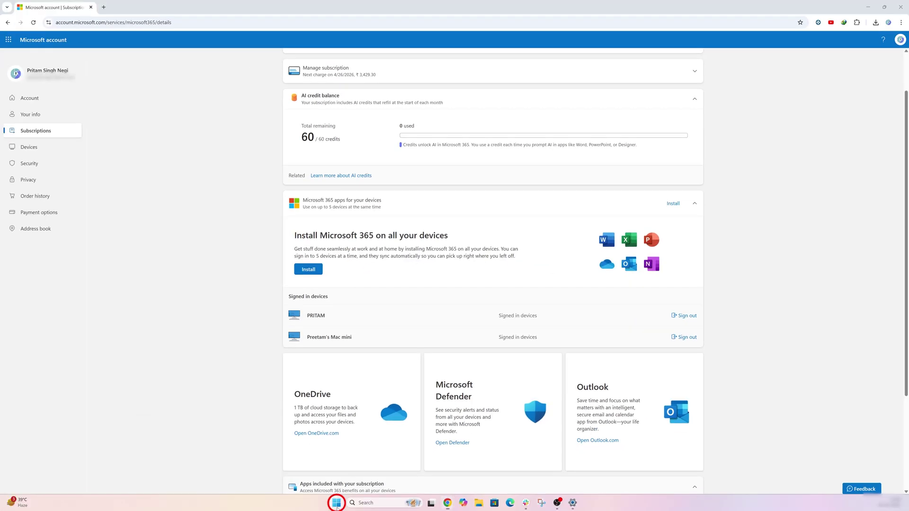
# Step: Launch Word from the app list and choose Switch License on its Account page
pyautogui.click(336, 503)
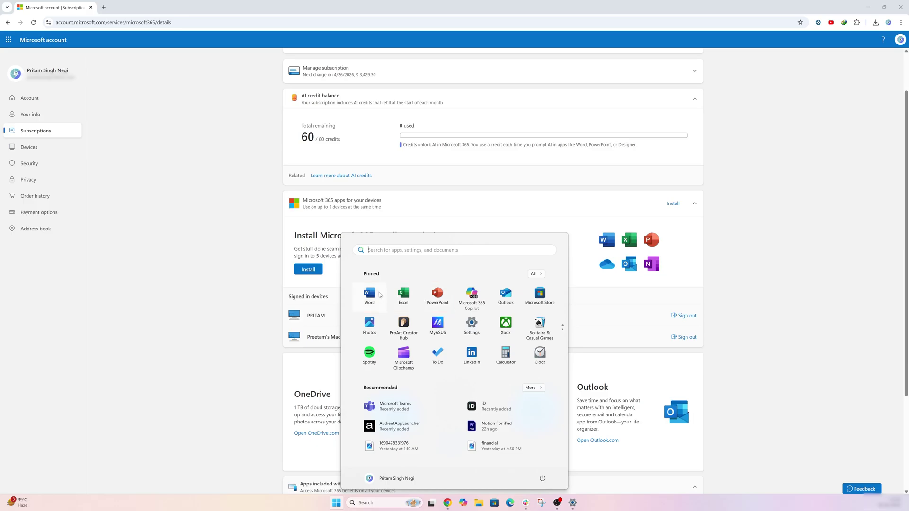
pyautogui.click(379, 294)
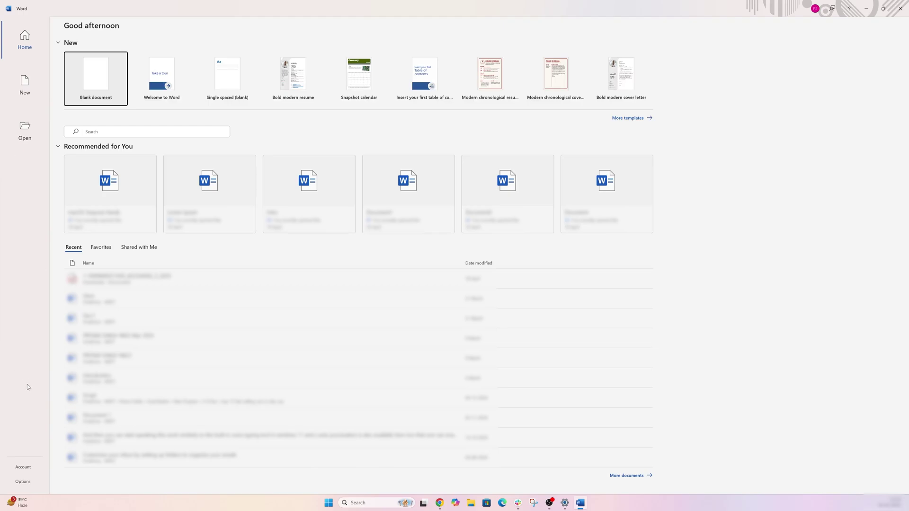
pyautogui.click(23, 469)
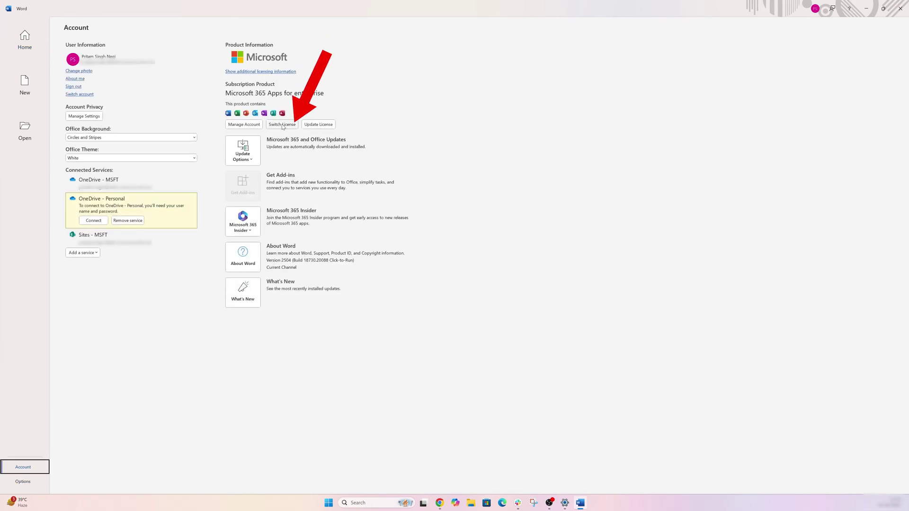
pyautogui.click(282, 126)
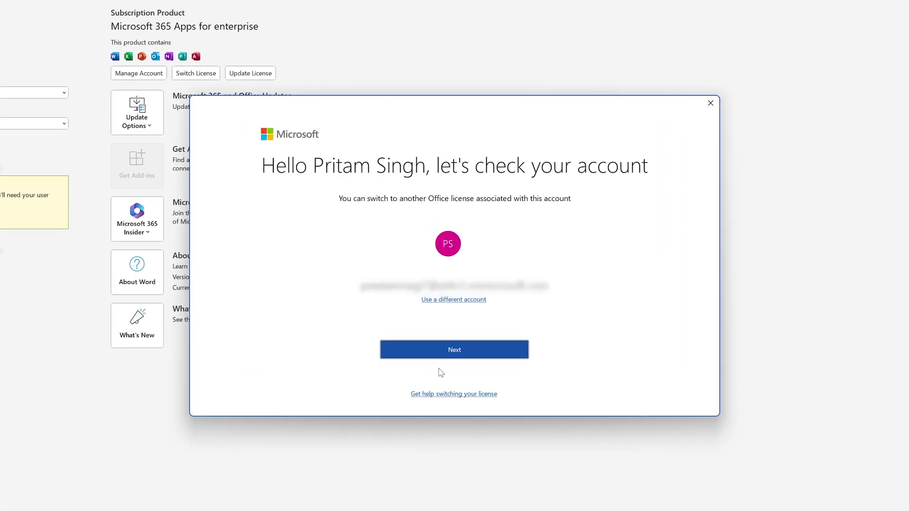
# Step: Sign in to Word with a different account's email and password
pyautogui.click(448, 301)
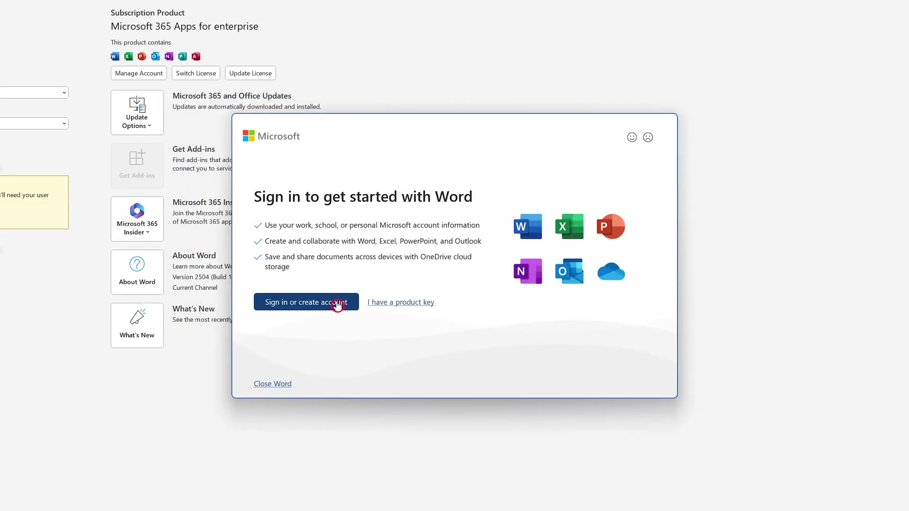
pyautogui.click(337, 306)
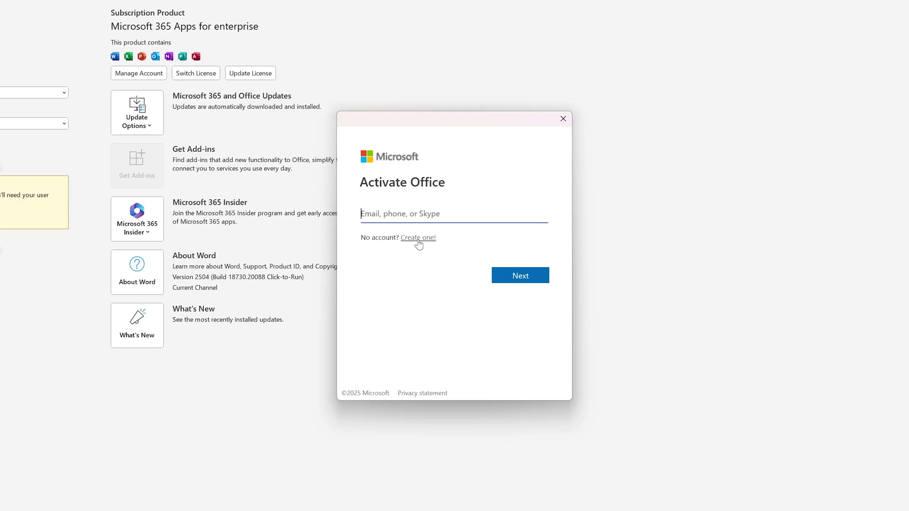
pyautogui.write('username')
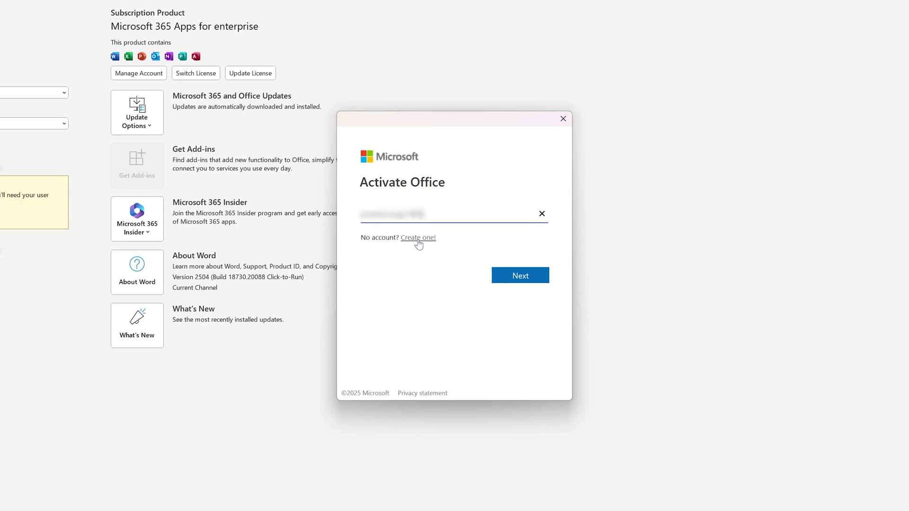
pyautogui.write('.com')
pyautogui.click(519, 276)
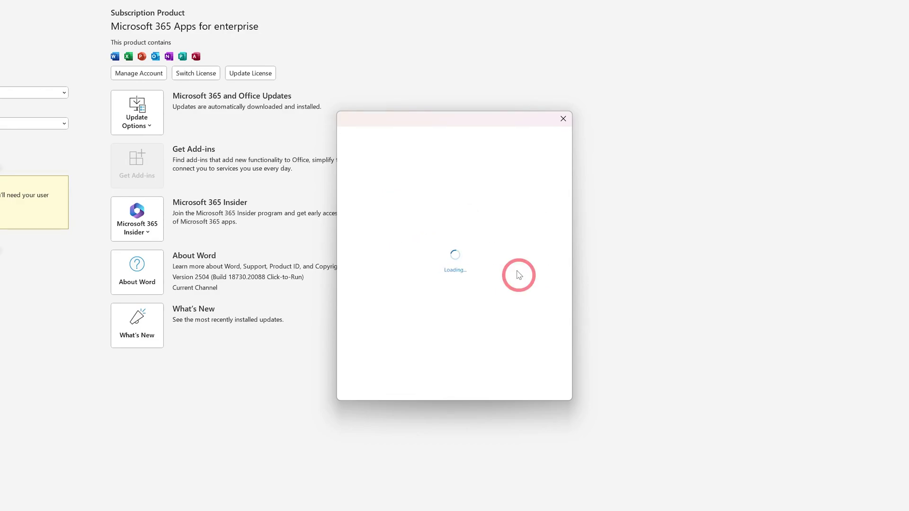
pyautogui.write('*****')
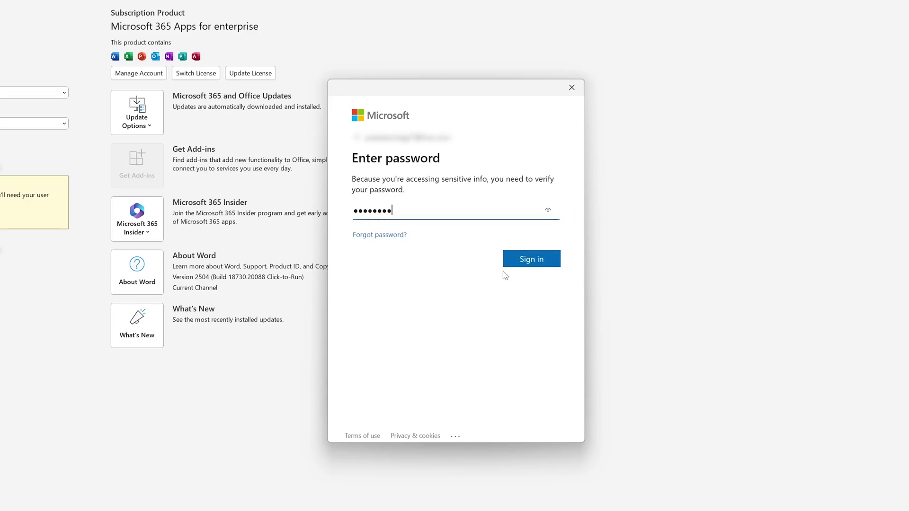
pyautogui.press('Return')
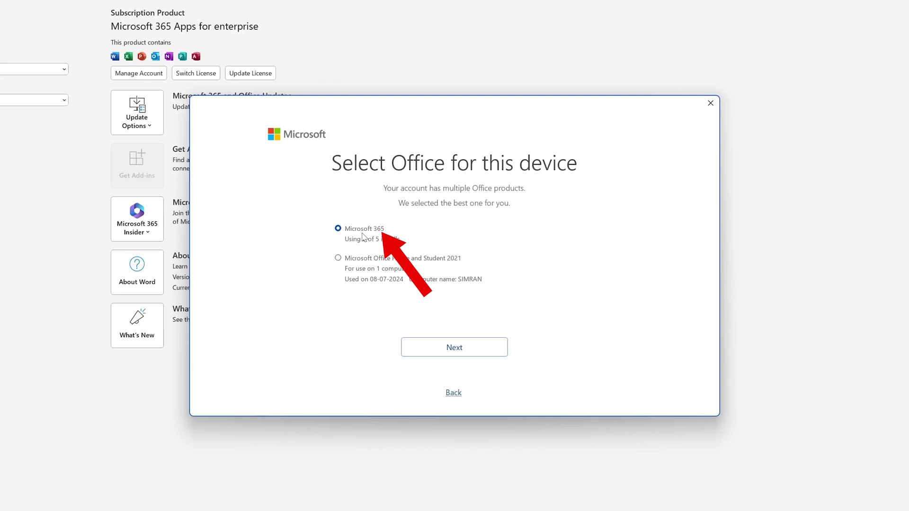
# Step: Select Microsoft 365 as this device's Office product and confirm with Next
pyautogui.press('Tab')
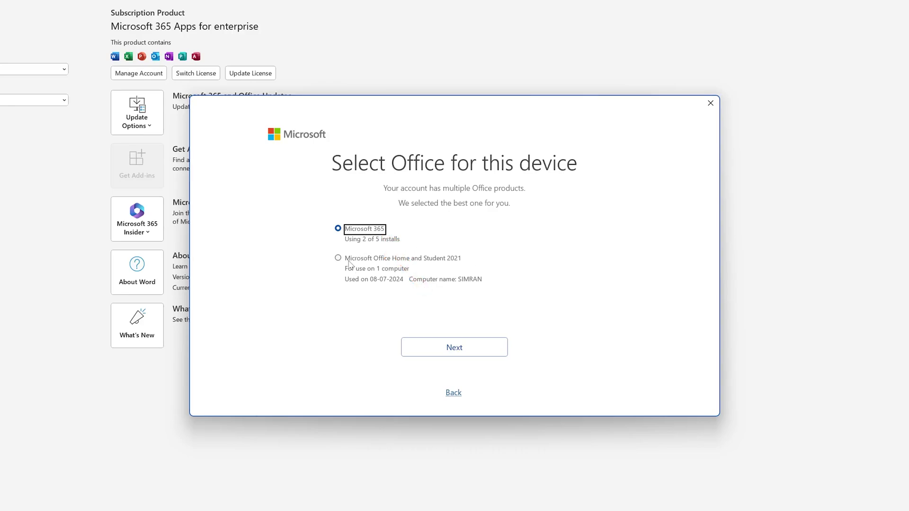
pyautogui.click(348, 265)
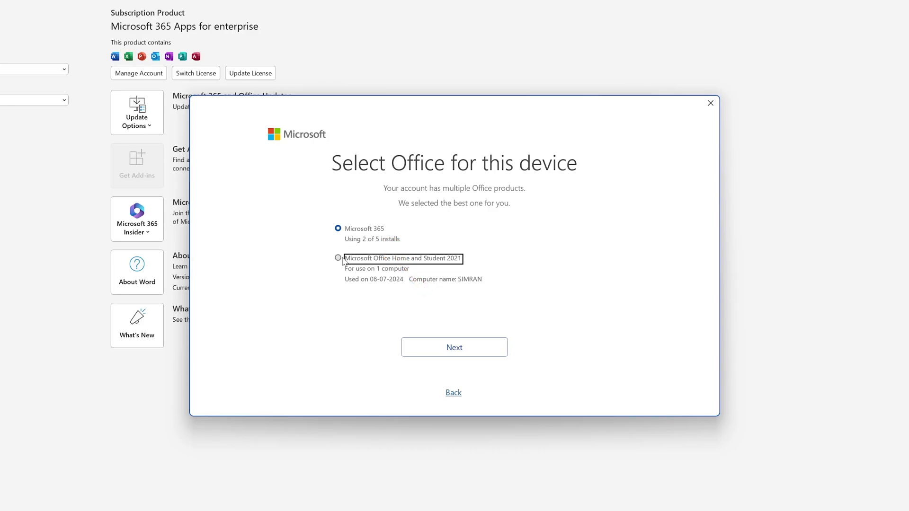
pyautogui.click(345, 229)
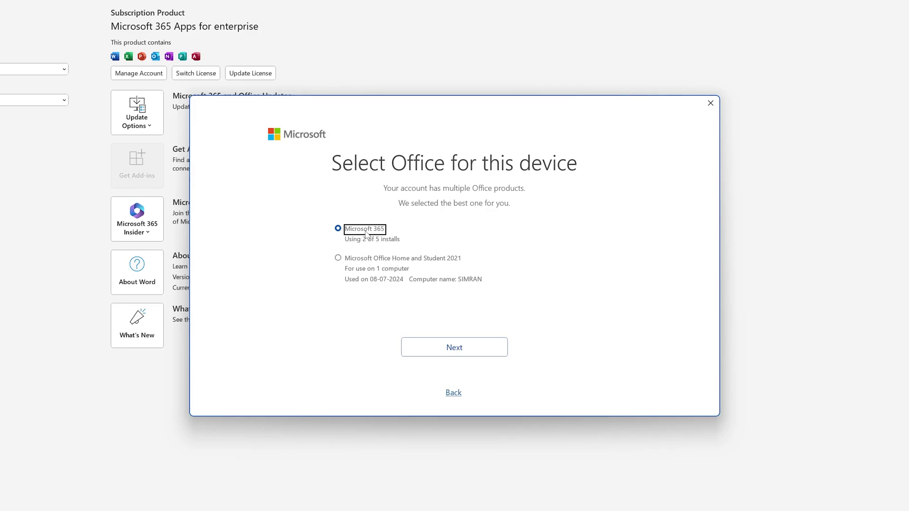
pyautogui.click(448, 349)
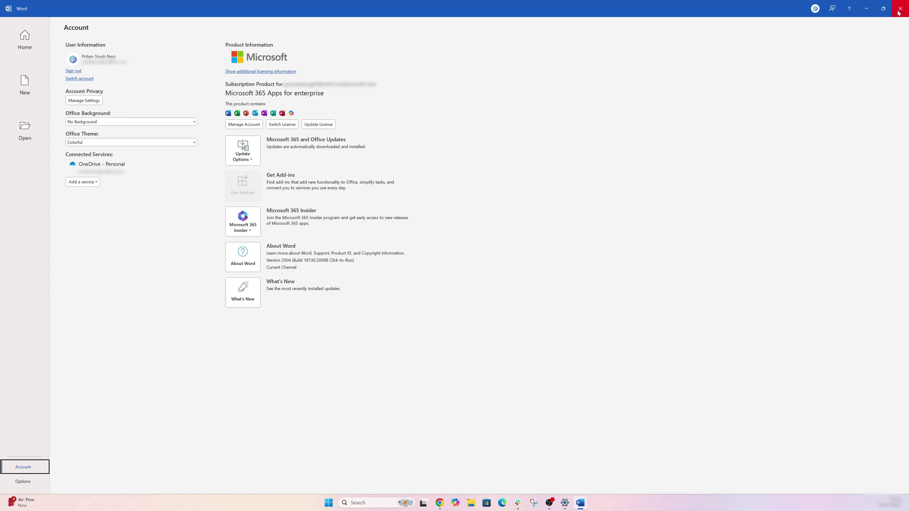
# Step: Restart Word from Start search, dismiss the Copilot message, and open File > Account
pyautogui.click(899, 12)
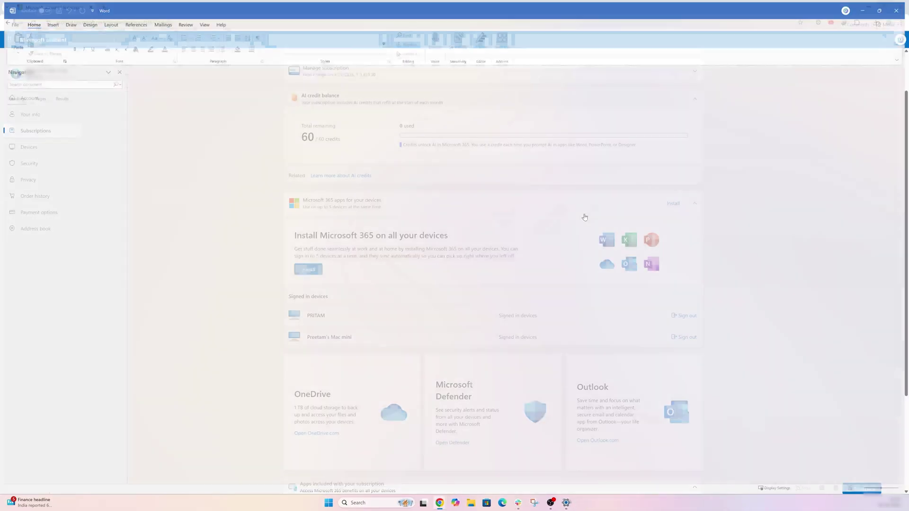
pyautogui.click(338, 504)
pyautogui.write('word')
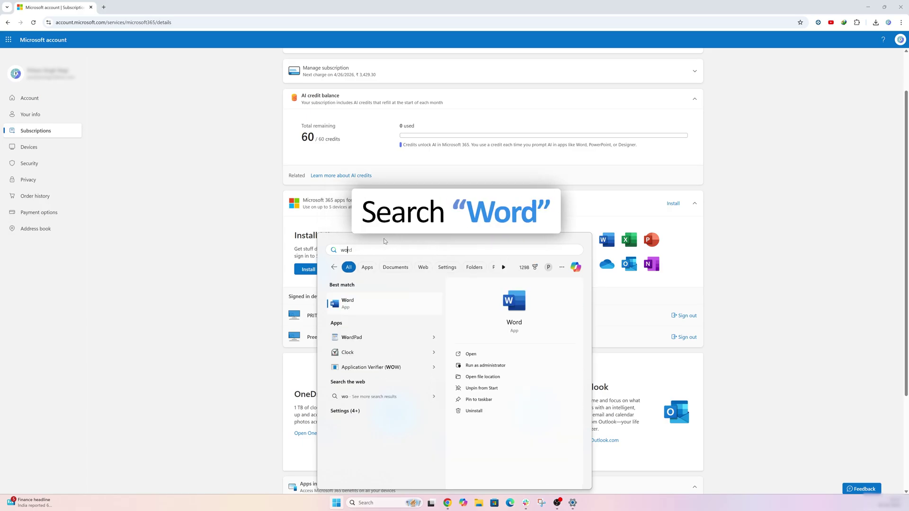
pyautogui.press('Return')
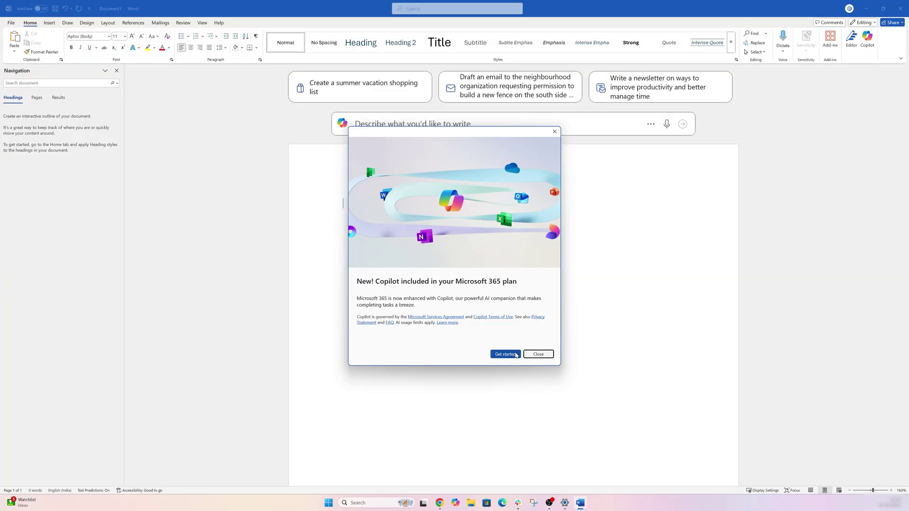
pyautogui.click(515, 356)
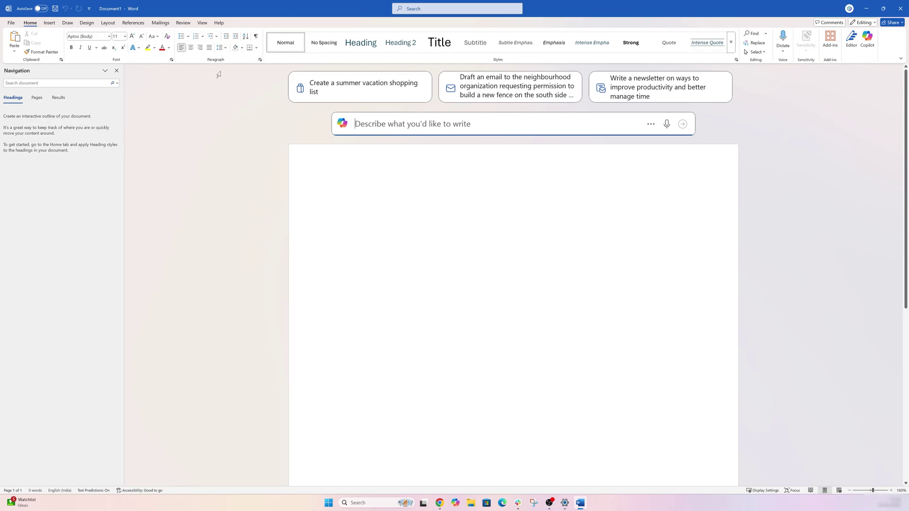
pyautogui.click(11, 23)
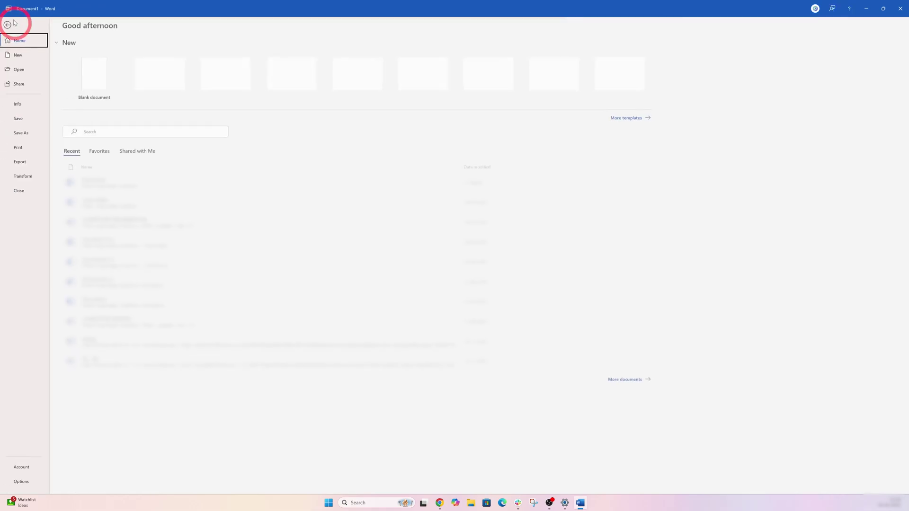
pyautogui.click(23, 469)
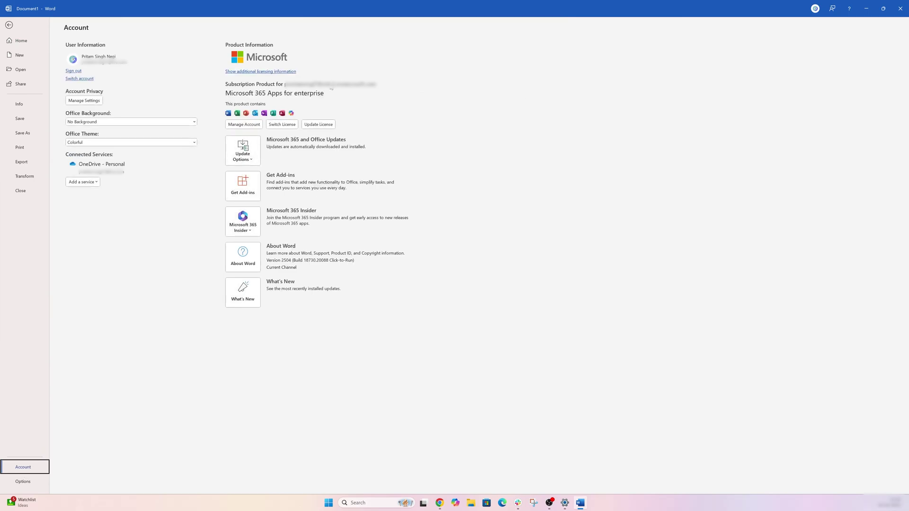